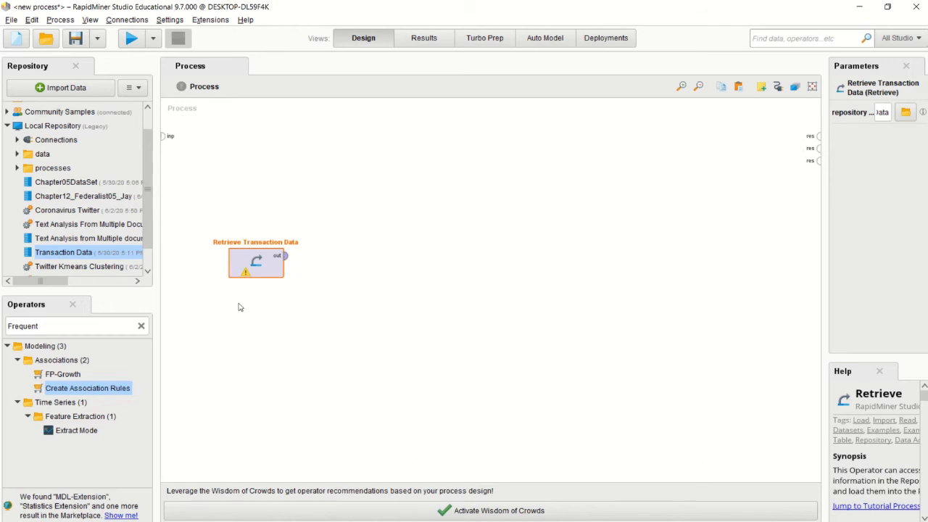
Add a Select Attributes operator, connecting it to the Retrieve Transaction Data output and to the first process result port.
click(83, 329)
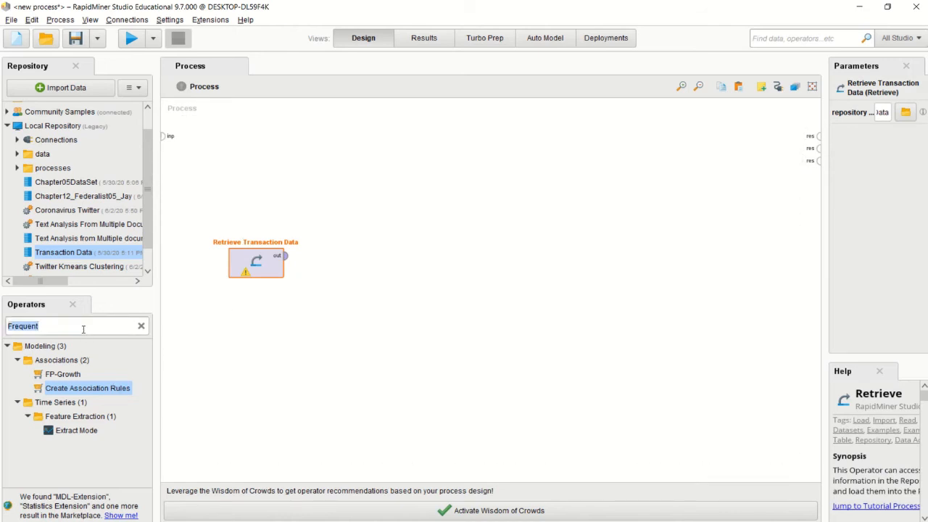
text(Se;)
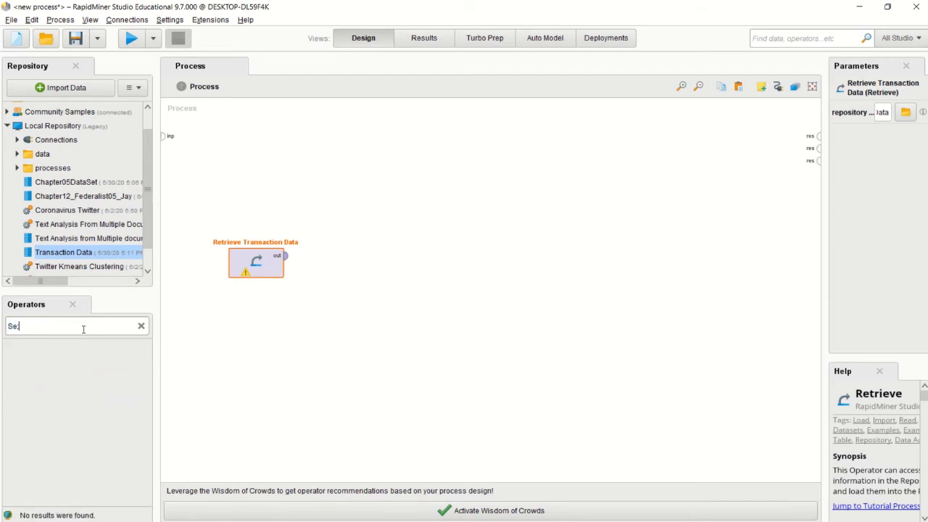
text(clect)
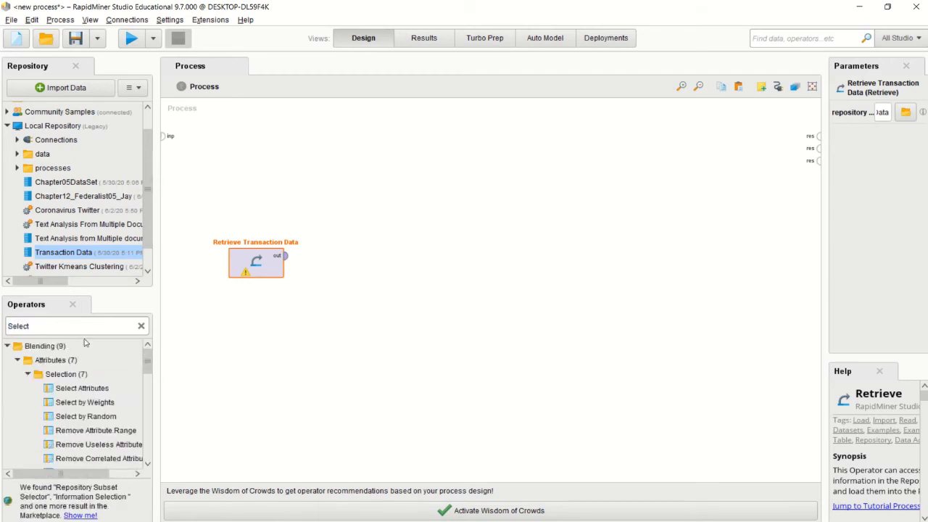
drag(94, 388, 343, 258)
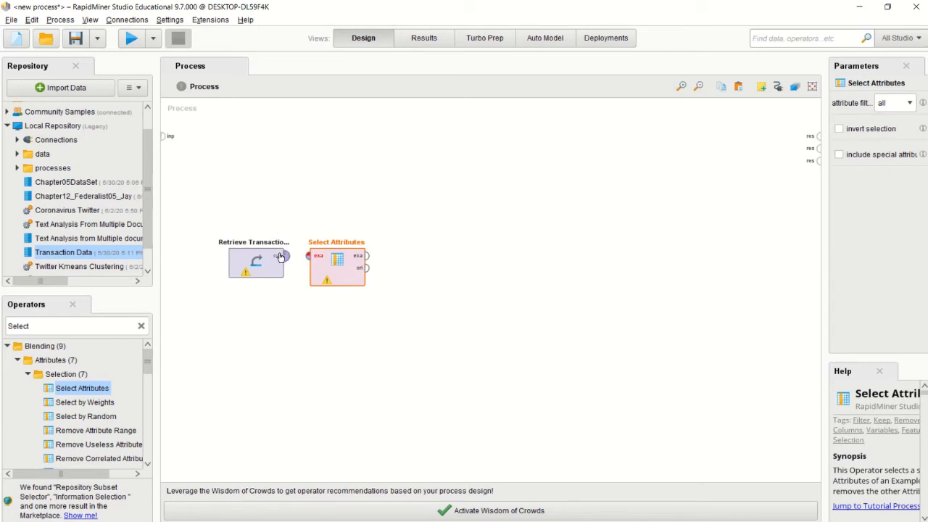
drag(284, 256, 317, 263)
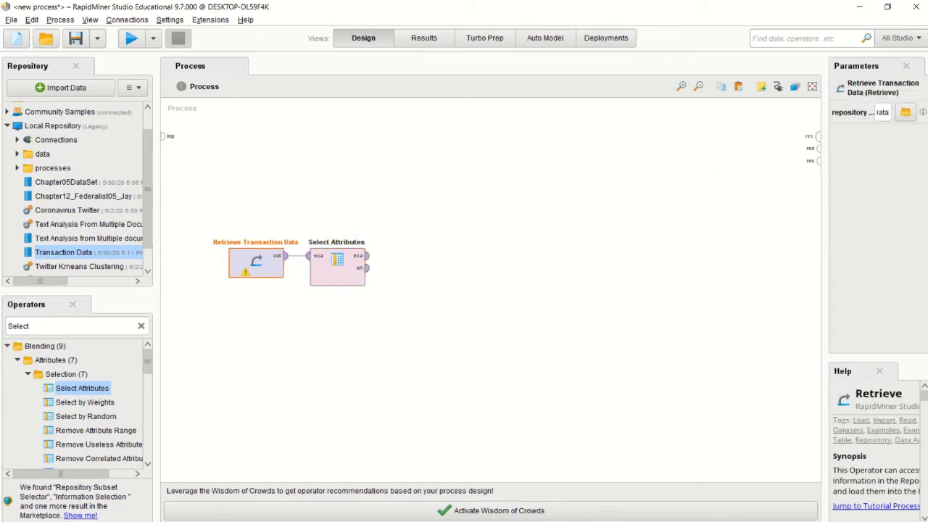
click(777, 86)
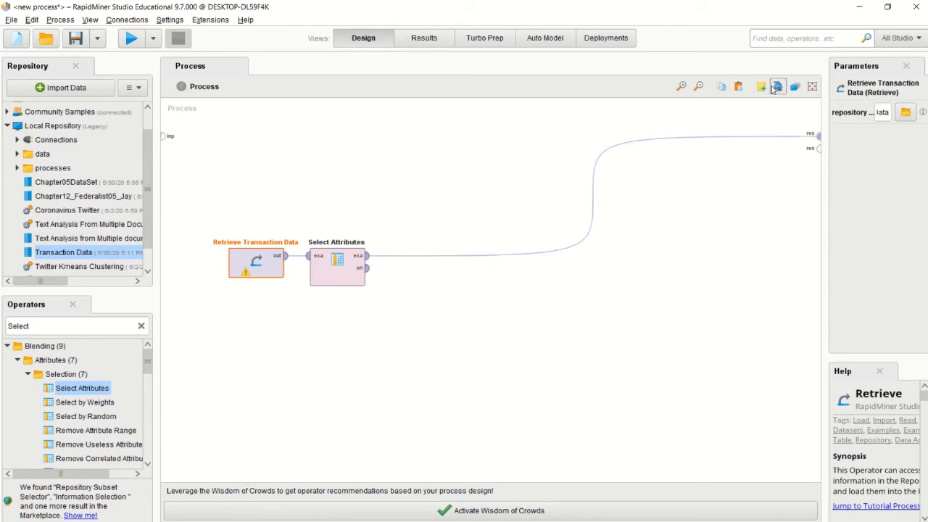
Set the attribute filter type of the Select Attributes operator to subset.
click(329, 273)
click(909, 103)
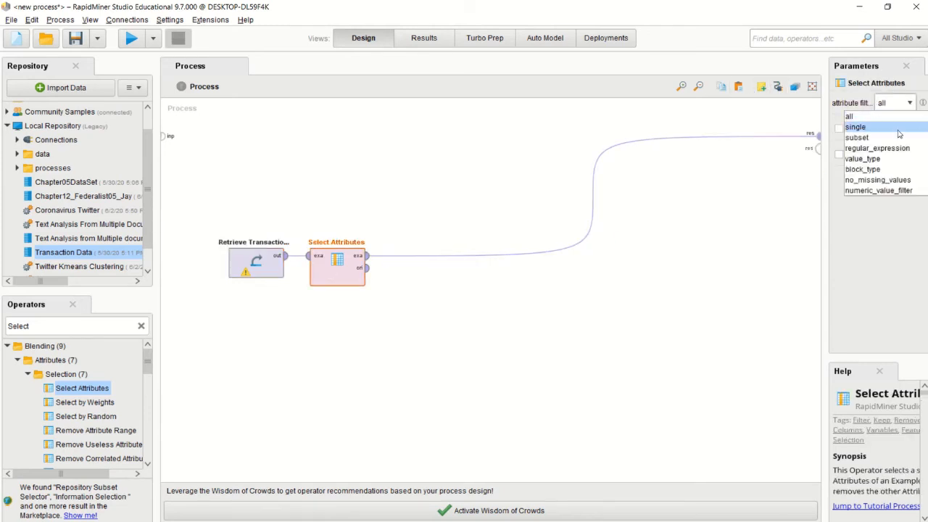
click(898, 140)
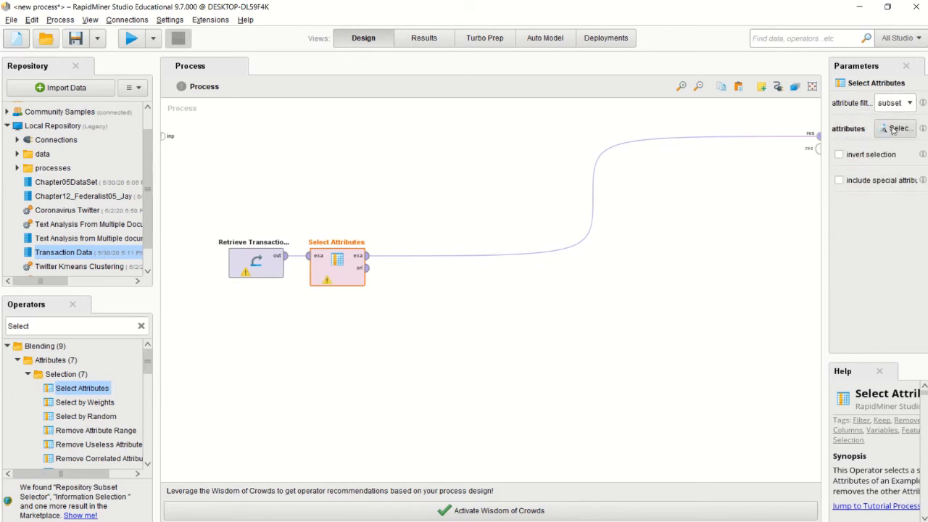
Choose all attributes for the subset except Date_of_Transaction, ID, Payment_Method, Transaction_ID and Transaction_Value, and apply the selection.
click(894, 131)
click(313, 214)
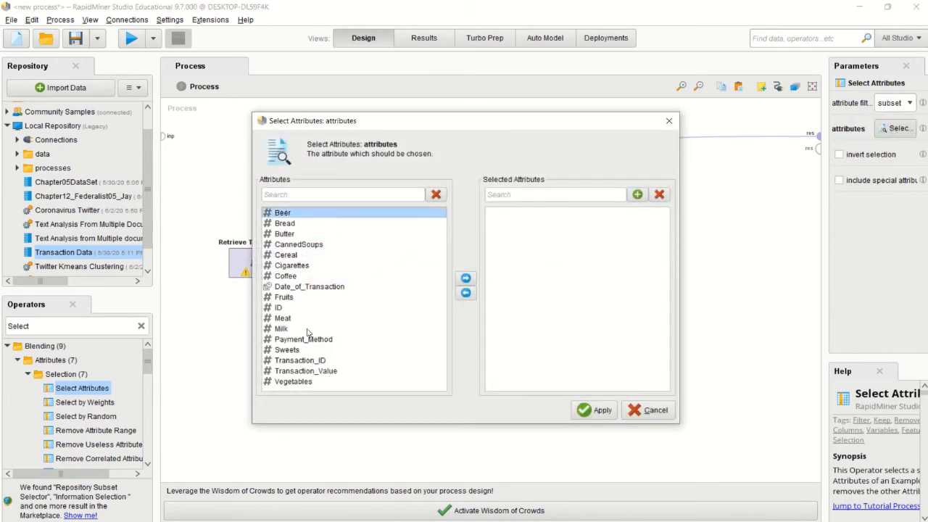
shift+click(290, 383)
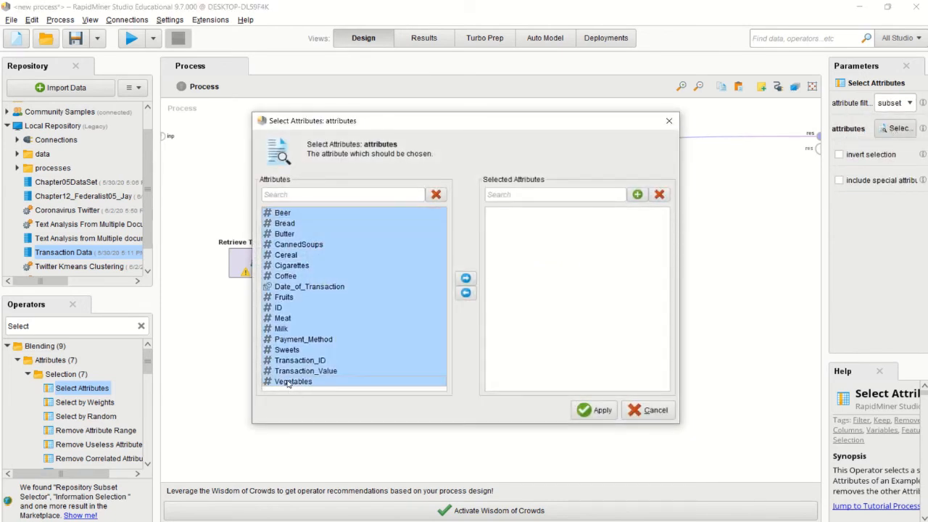
ctrl+click(284, 288)
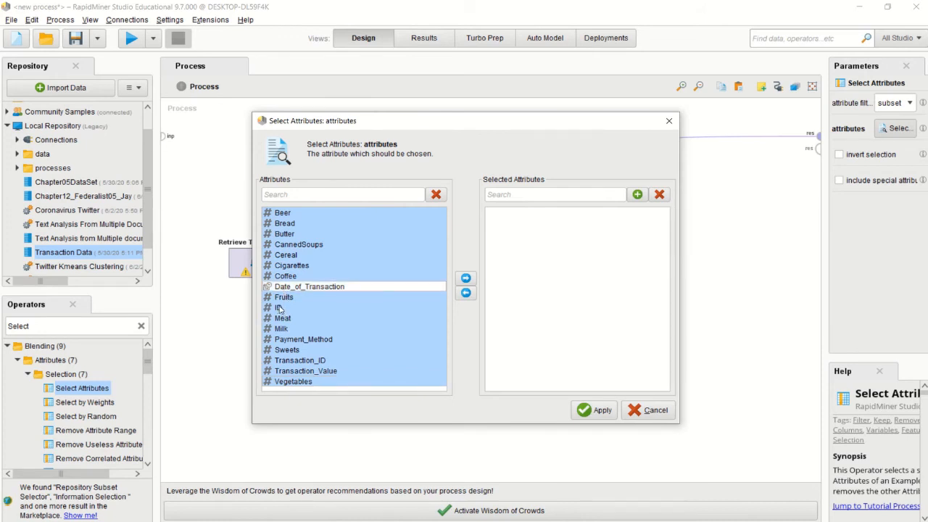
ctrl+click(279, 308)
ctrl+click(287, 339)
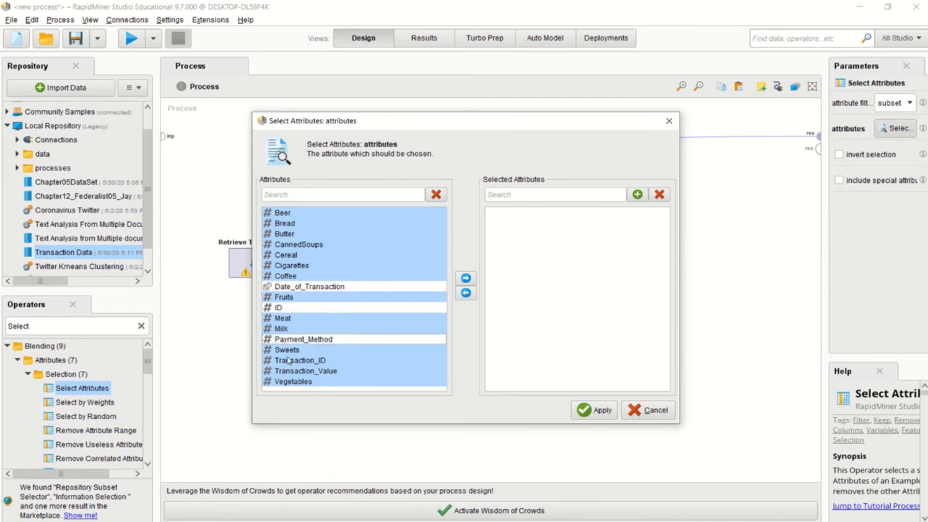
ctrl+click(288, 360)
ctrl+click(286, 372)
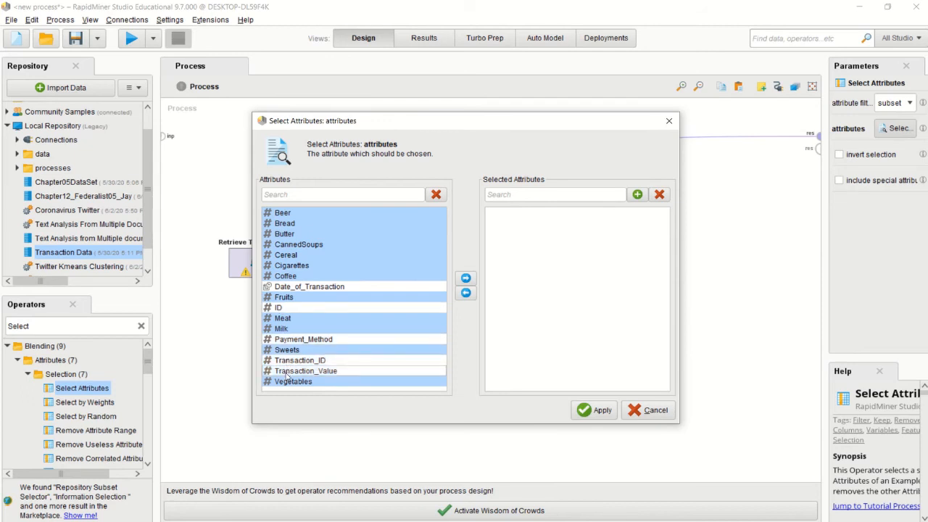
click(466, 278)
click(590, 415)
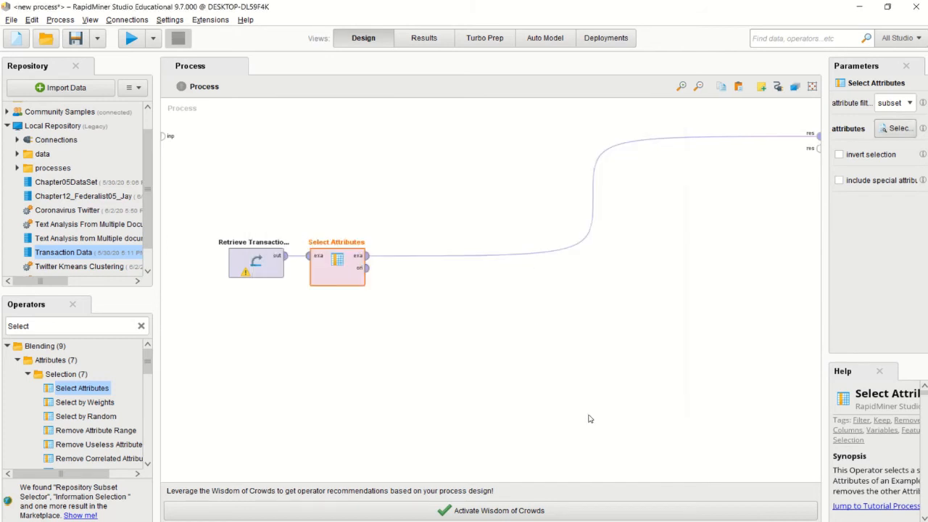
Find the Numerical to Binominal operator and insert it on the connection after Select Attributes.
double_click(61, 325)
text(Numerical)
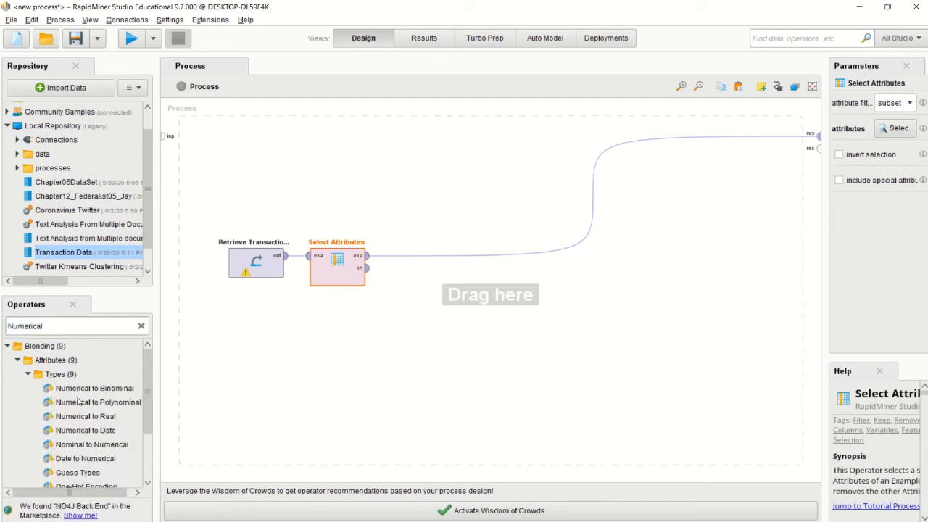
drag(82, 394, 415, 259)
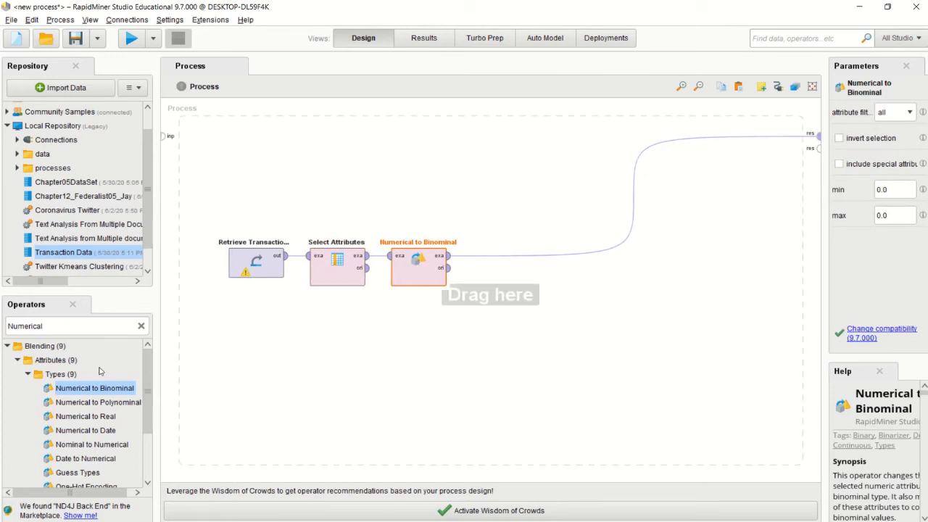
Insert an FP-Growth operator after Numerical to Binominal and set its minimum support to 0.2.
click(80, 328)
text(FP)
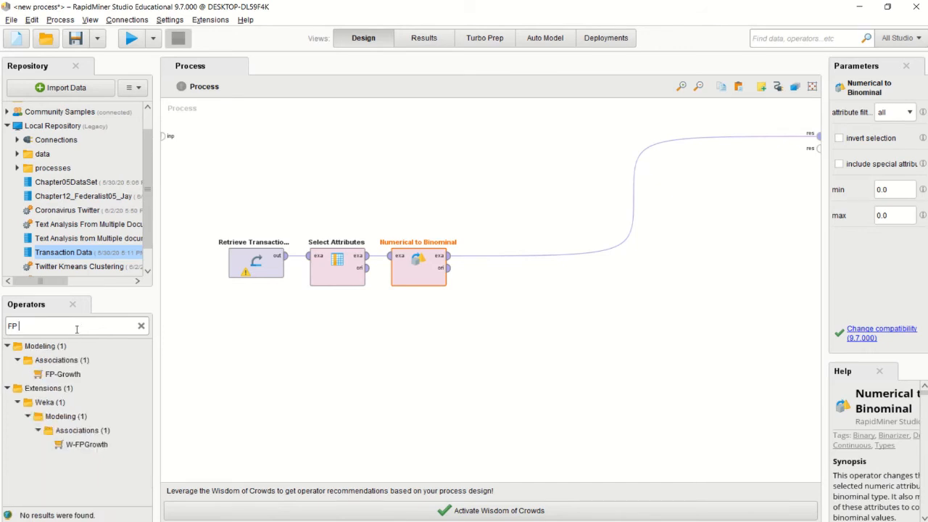
text( Gr)
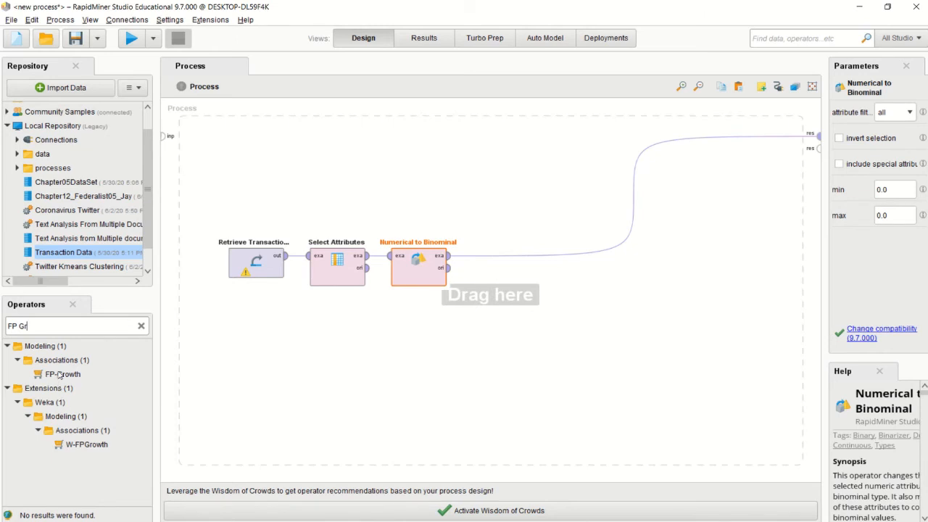
drag(62, 375, 513, 258)
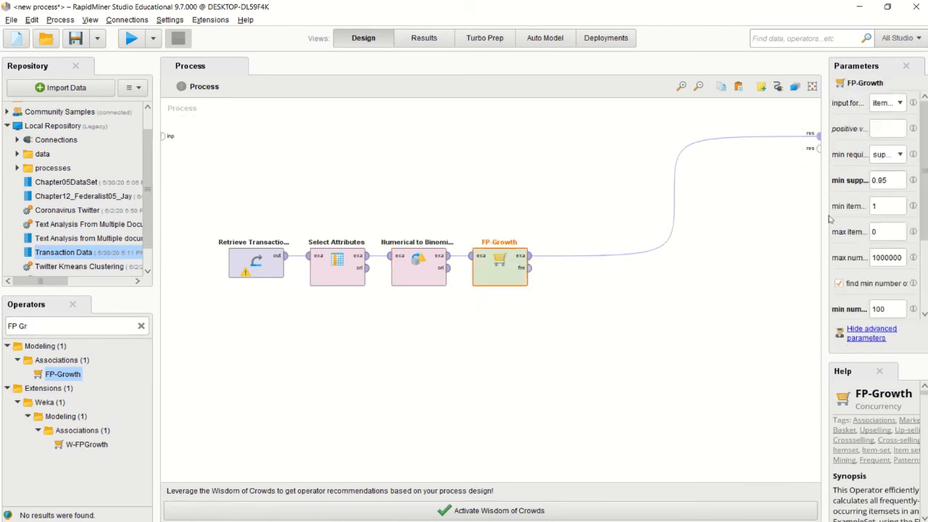
click(892, 179)
Add a Create Association Rules operator below and beyond FP-Growth, wiring FP-Growth's frequent item sets into it and its rules to a result port.
click(102, 326)
text(Asoo)
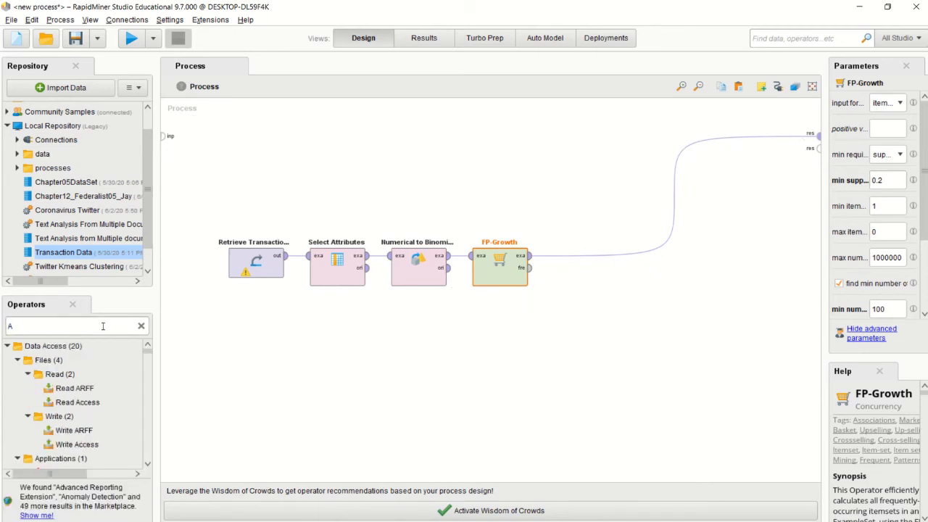
key(BackSpace)
key(BackSpace)
text(cc)
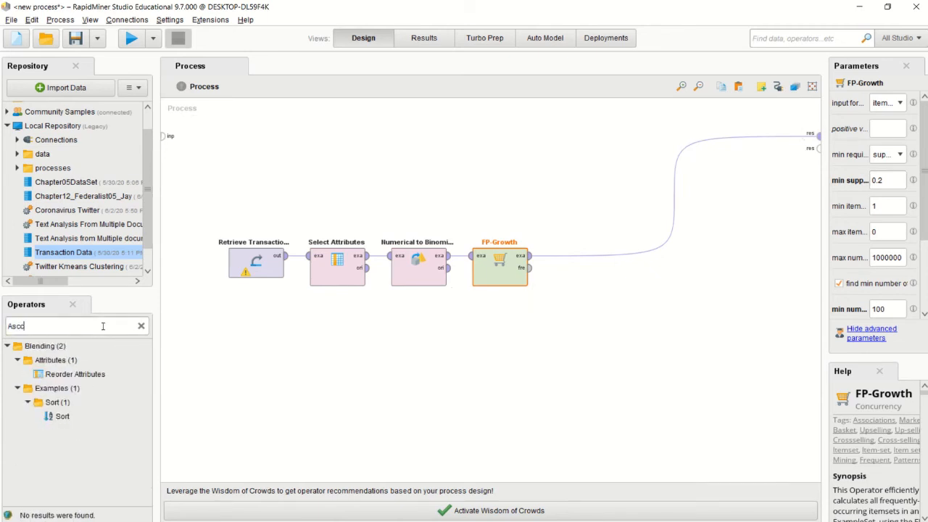
key(BackSpace)
key(BackSpace)
text(so)
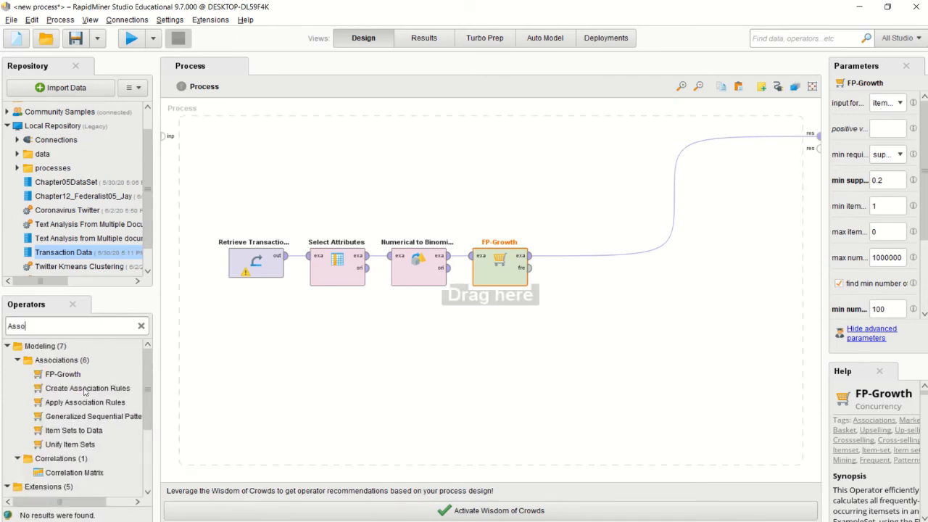
drag(86, 389, 591, 256)
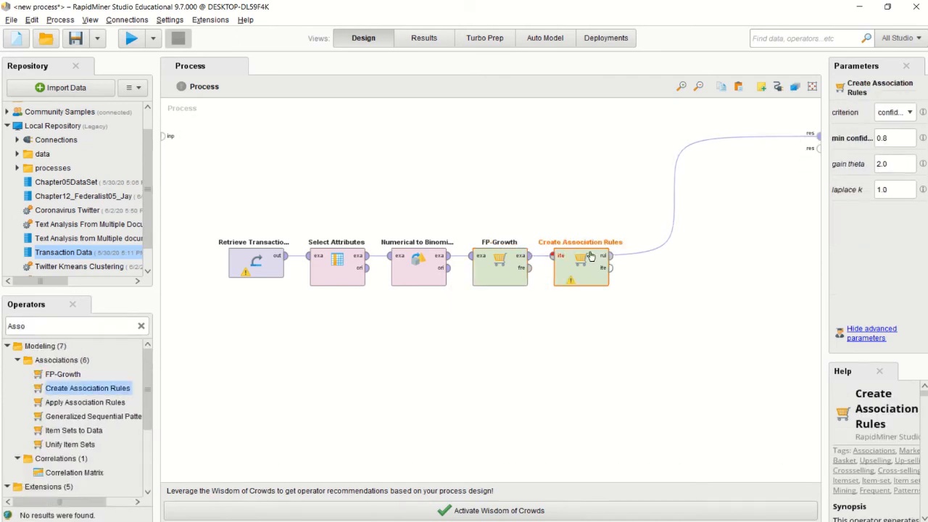
click(778, 87)
drag(588, 273, 629, 303)
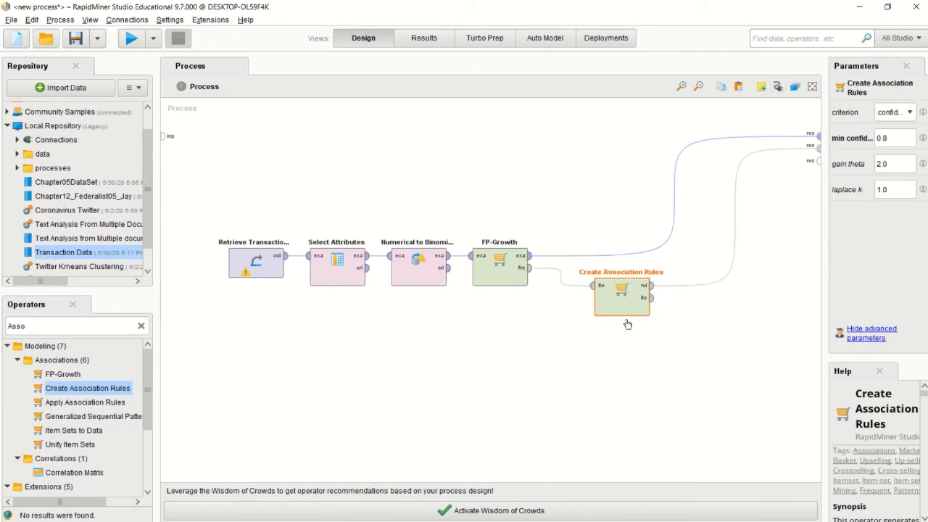
Set the minimum confidence of Create Association Rules to 0.5 and connect its item sets output to the third result port.
click(899, 138)
text(5)
drag(653, 298, 817, 161)
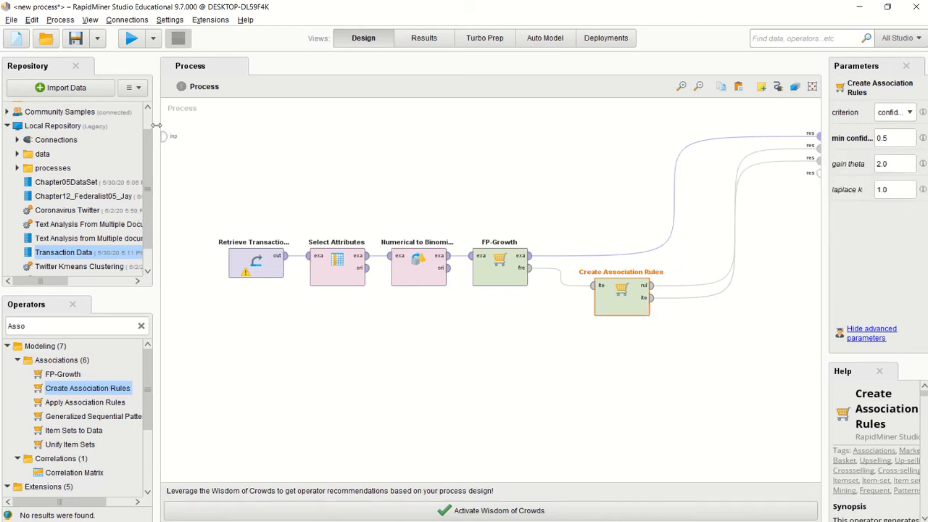
Run the process and view the resulting association rules and the Numerical to Binominal example set.
click(132, 41)
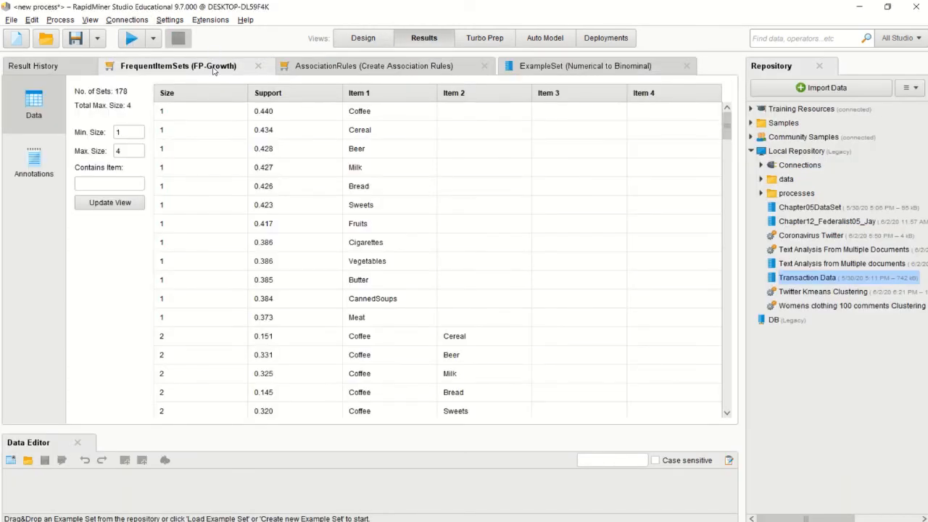
click(340, 67)
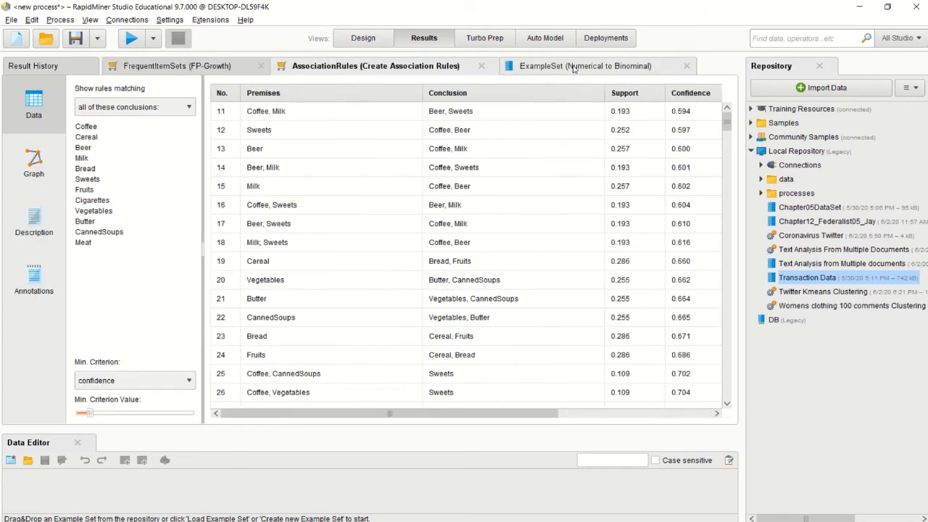
click(573, 67)
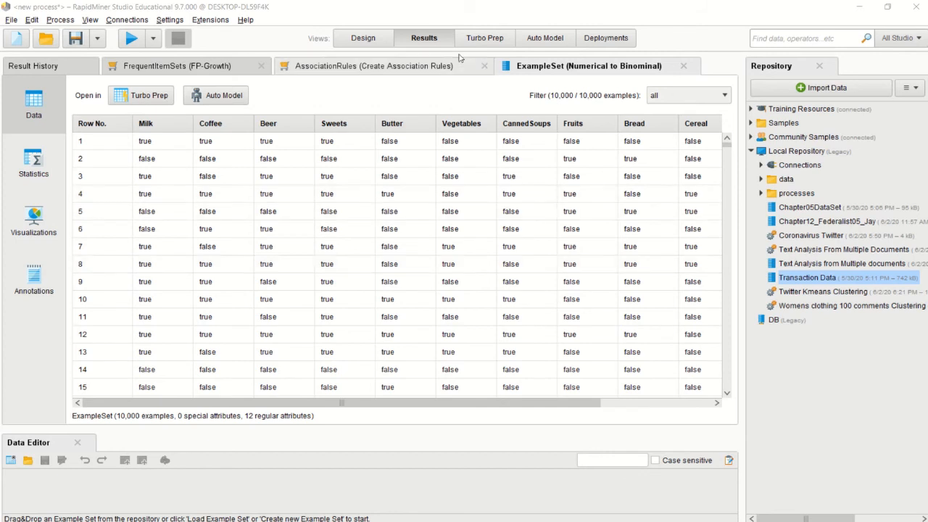
Examine the FP-Growth frequent item sets, including the two-item combinations and their support values.
click(218, 66)
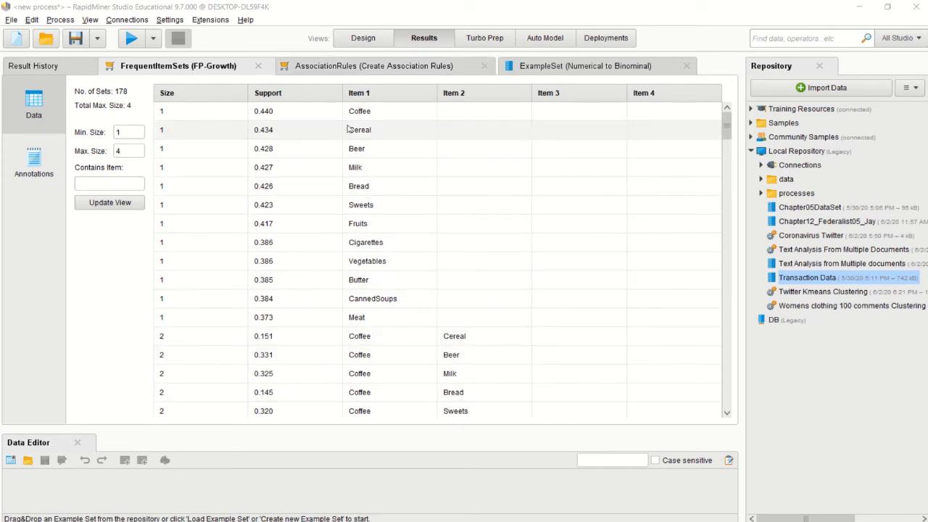
click(728, 299)
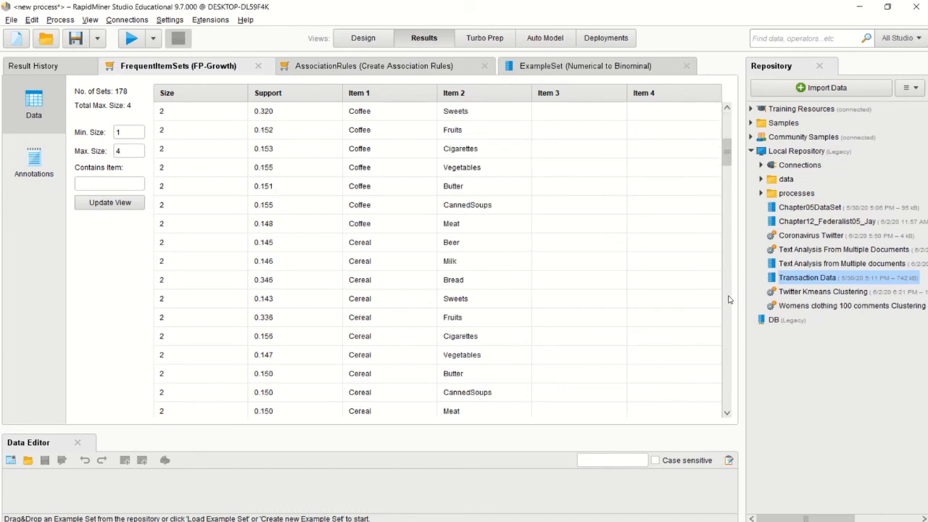
click(729, 300)
Review the association rules with their support and confidence, filtered to those with Coffee in the conclusion.
click(395, 66)
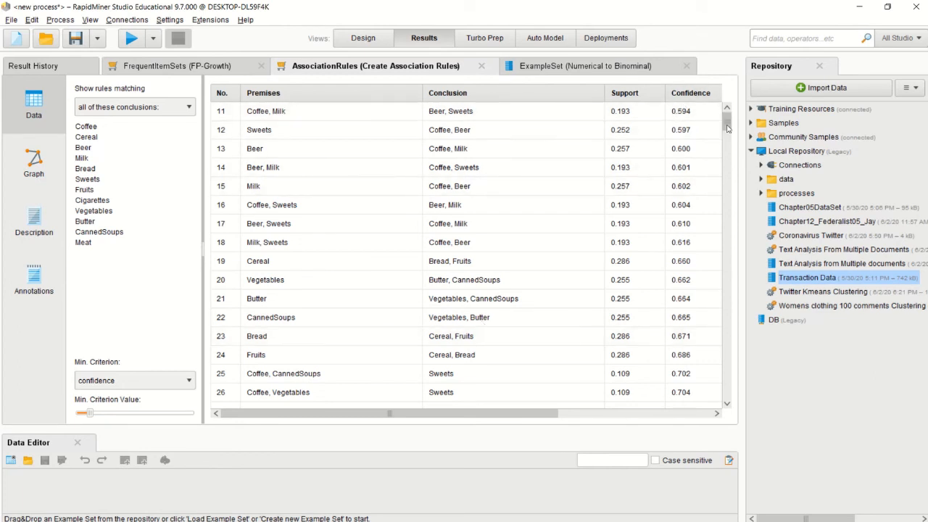
mouse_move(728, 127)
mouse_down()
mouse_move(726, 158)
mouse_move(723, 135)
mouse_up()
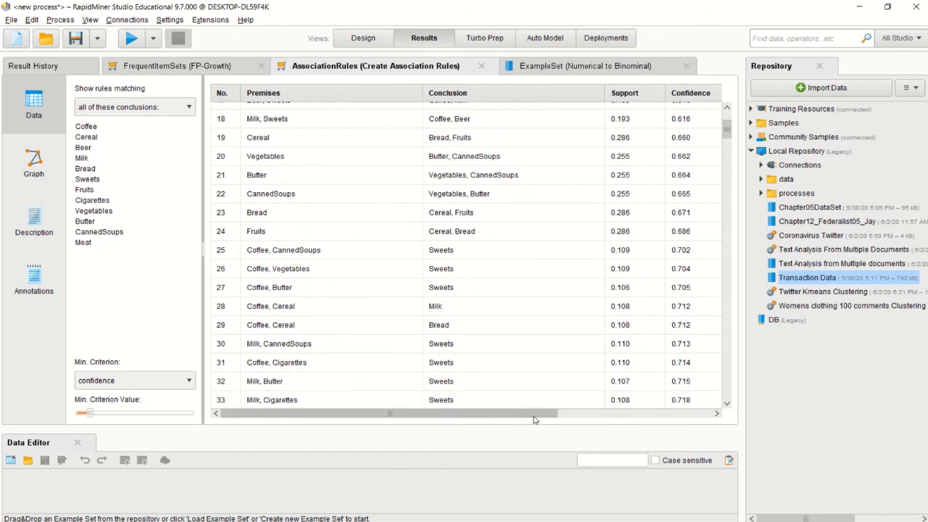
drag(532, 416, 492, 436)
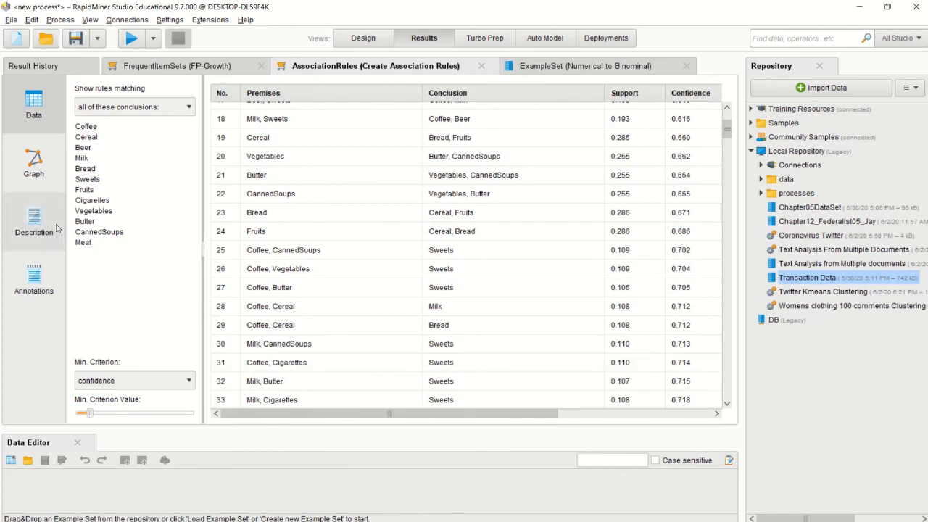
click(86, 127)
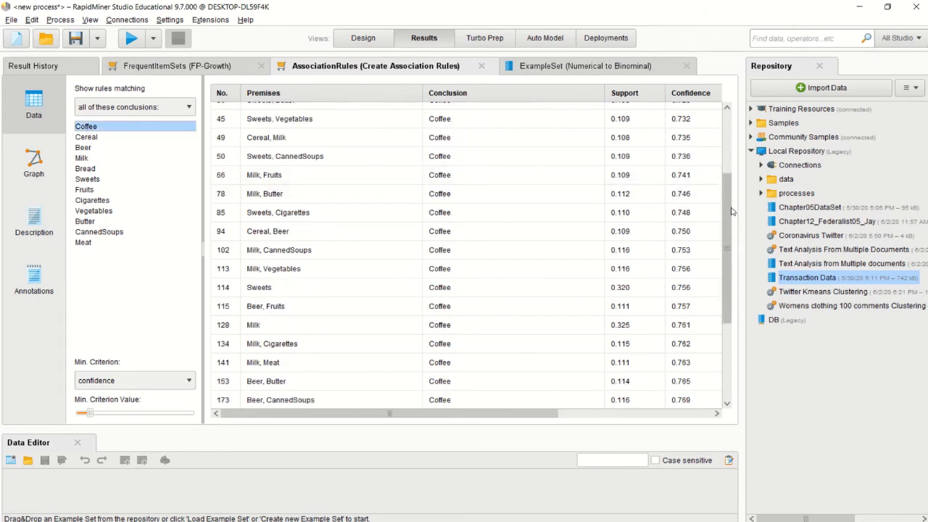
drag(732, 211, 727, 109)
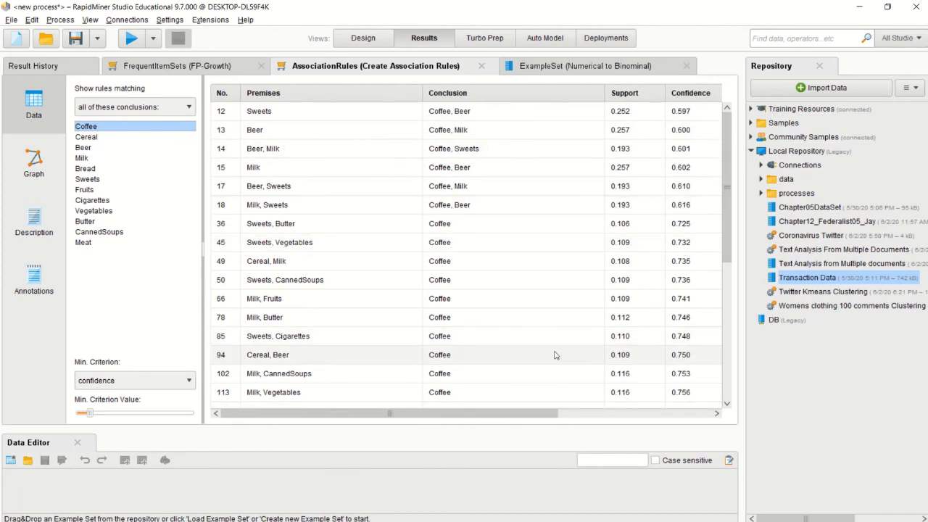
Examine the remaining measures of the Coffee rules, from LaPlace and gain through lift and conviction.
drag(540, 413, 726, 432)
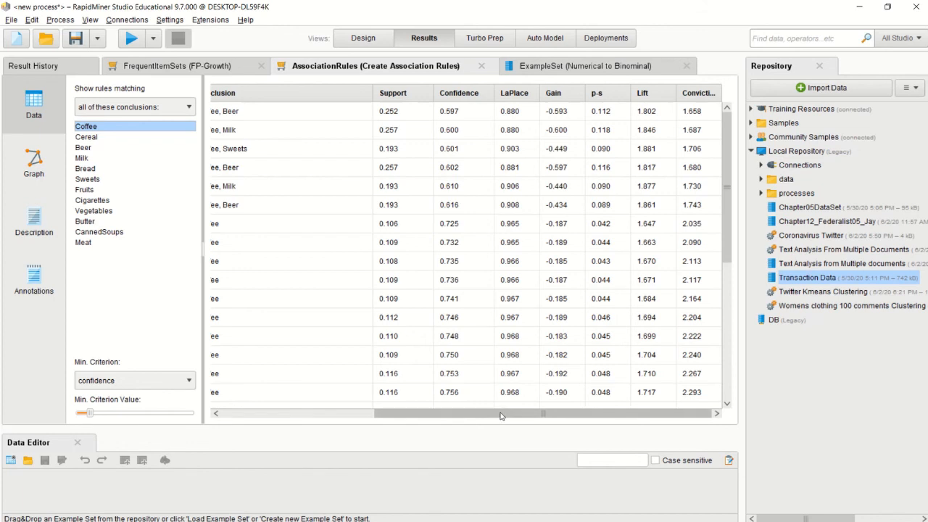
drag(502, 413, 328, 460)
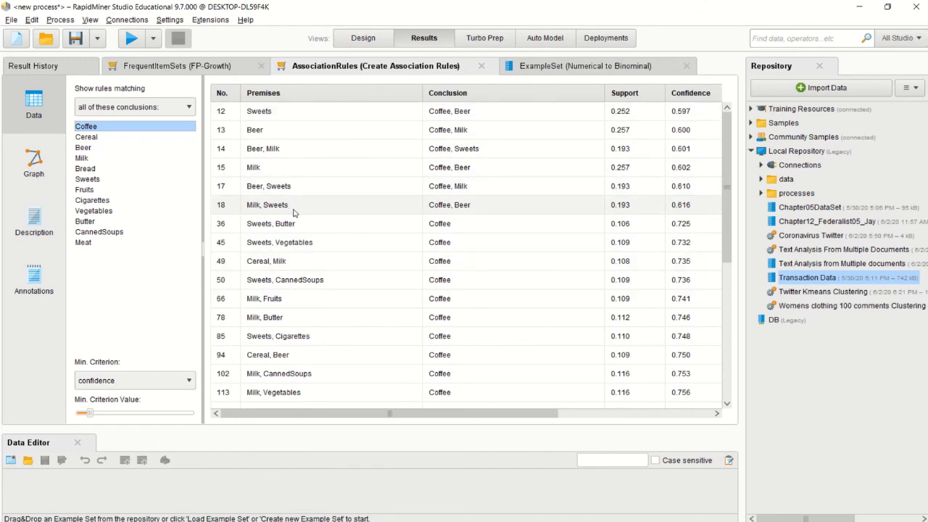
Show the association rules as a graph filtered to rules with both Coffee and Milk in the conclusion.
click(34, 163)
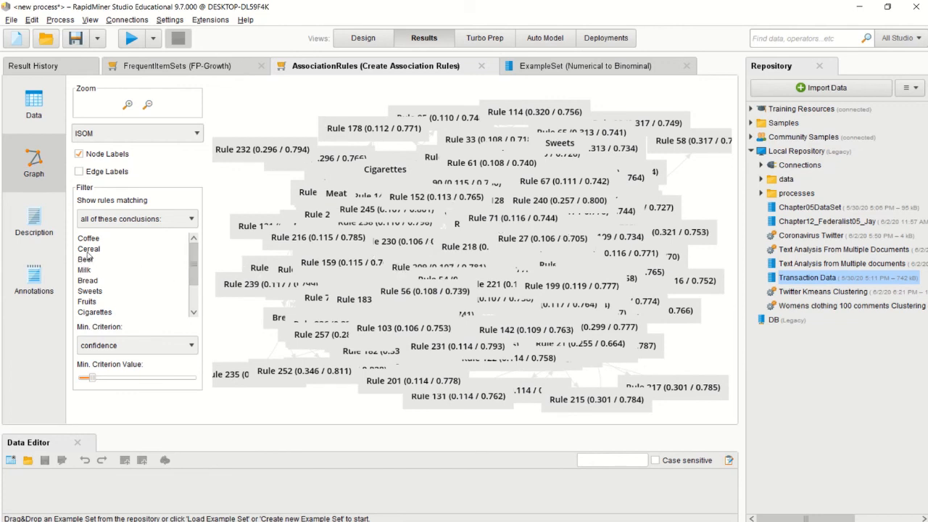
click(90, 239)
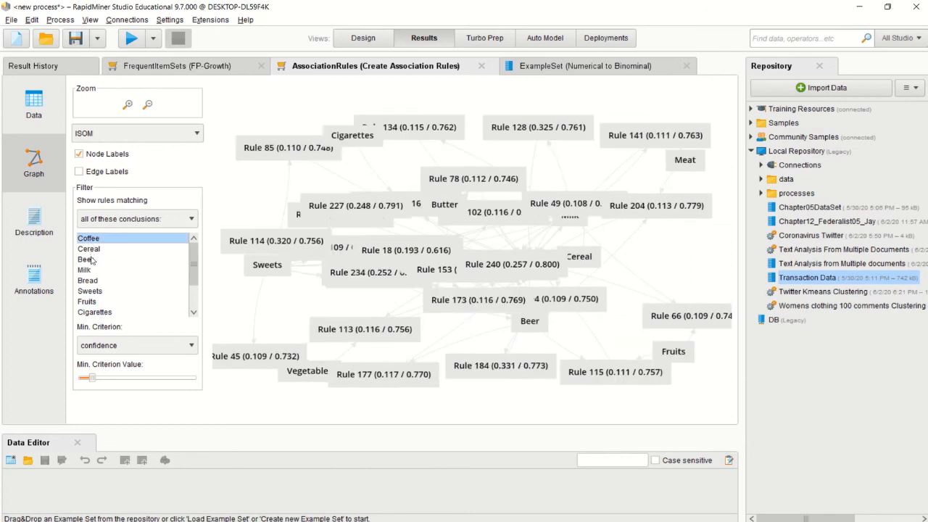
shift+click(85, 269)
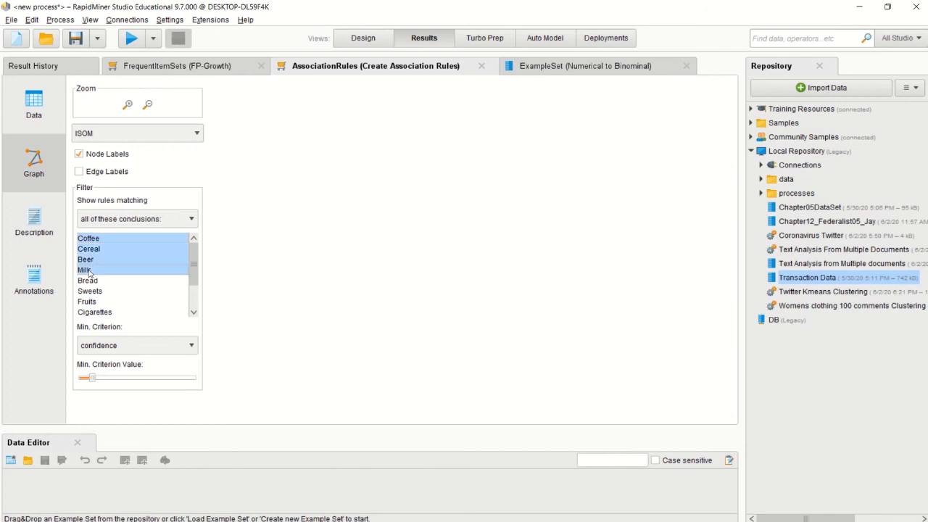
click(87, 238)
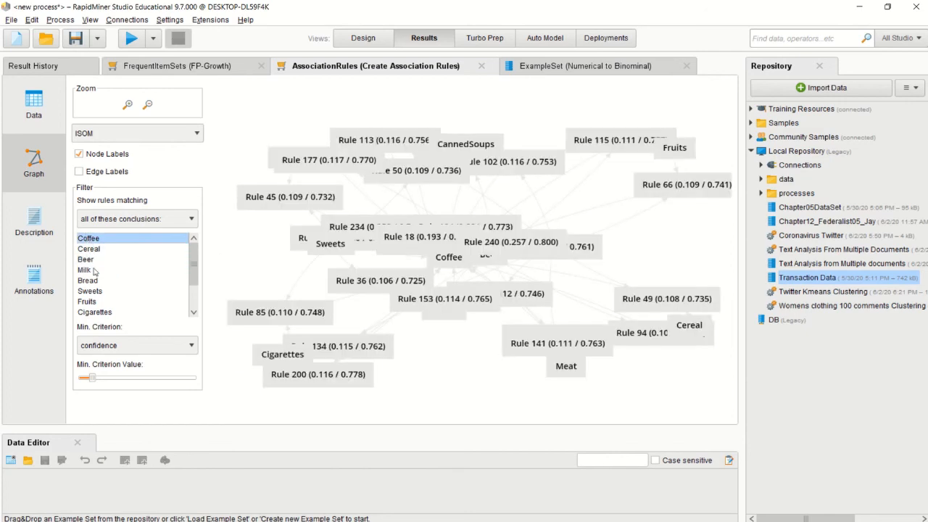
ctrl+click(85, 270)
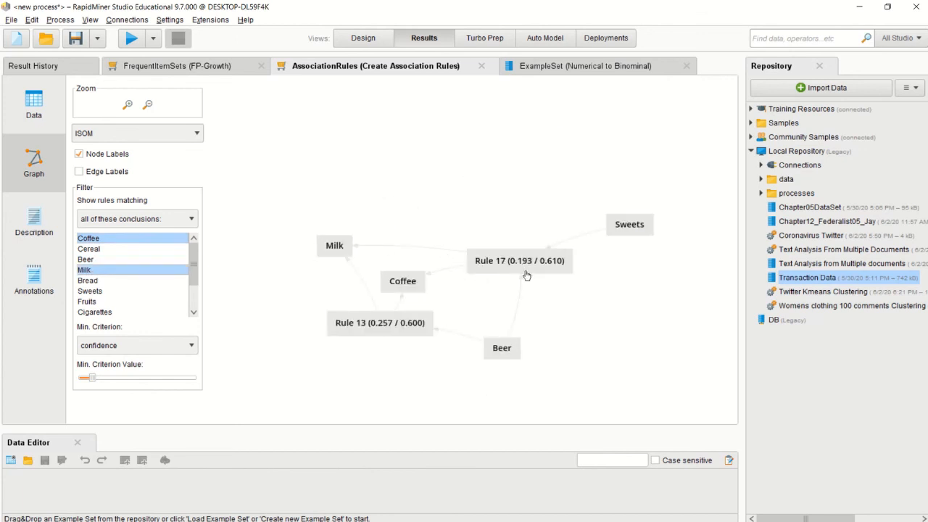
Select the Rule 17 node, change the graph layout to Circle, and inspect the Rule 17 and Rule 13 nodes.
drag(543, 268, 419, 287)
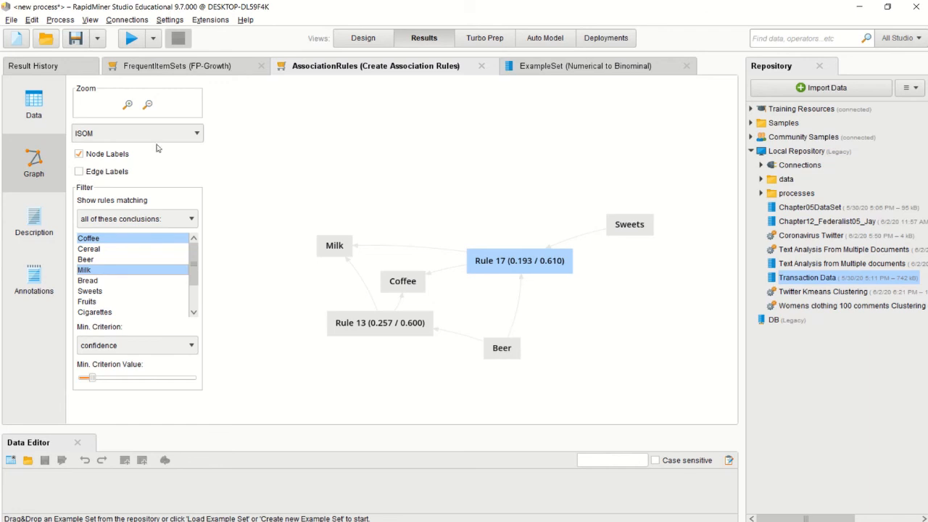
click(197, 136)
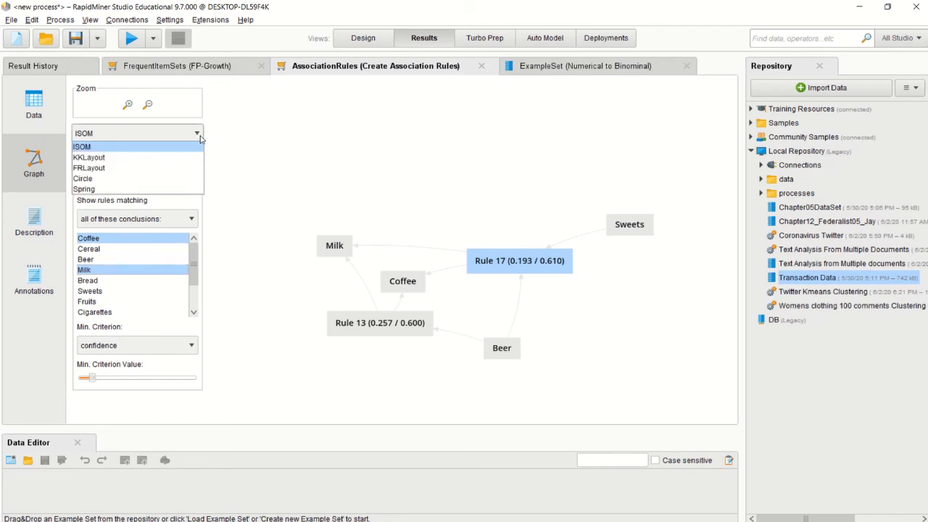
click(186, 178)
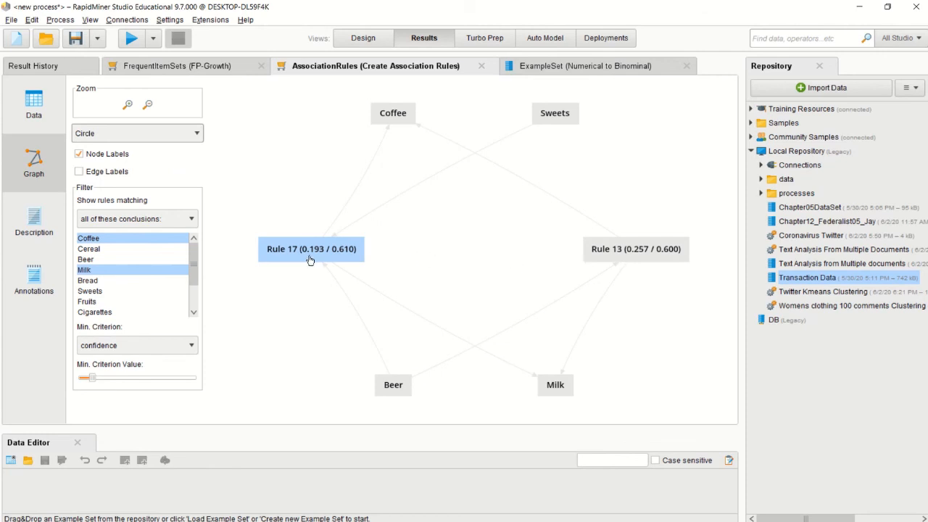
mouse_move(310, 260)
mouse_move(674, 248)
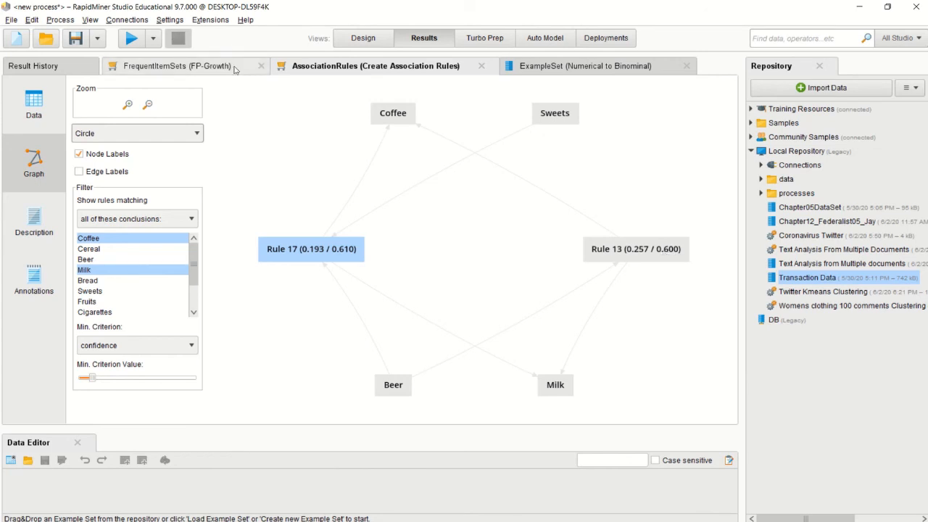
Review the FP-Growth frequent item sets from the single items at the start of the list, and return to the association rules graph.
click(210, 65)
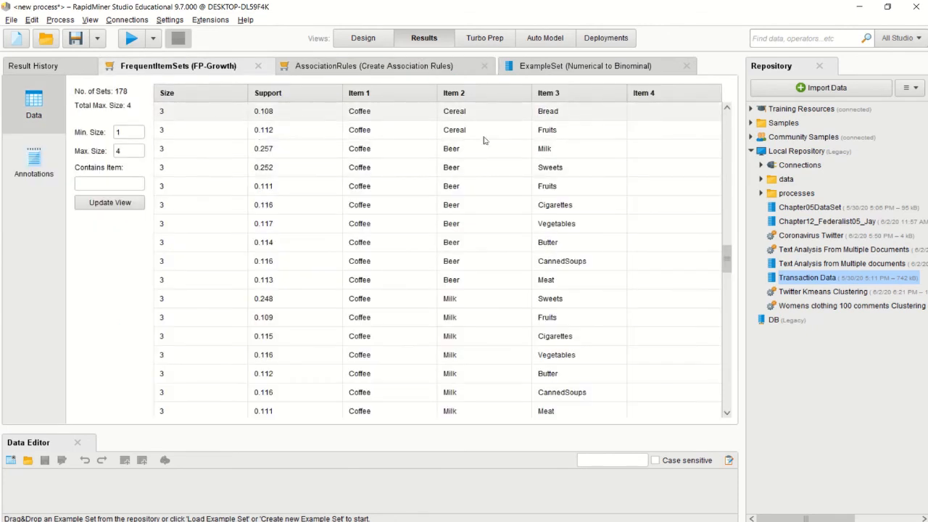
drag(728, 259, 728, 120)
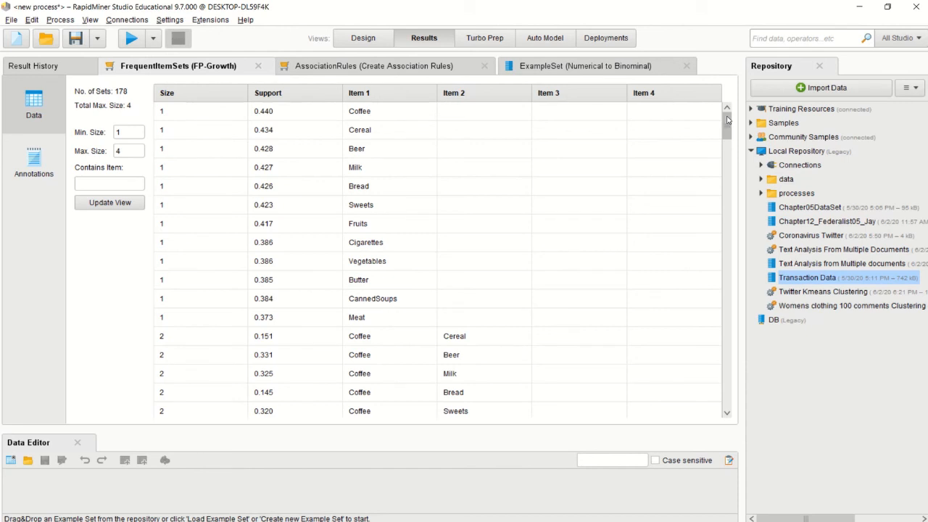
click(400, 66)
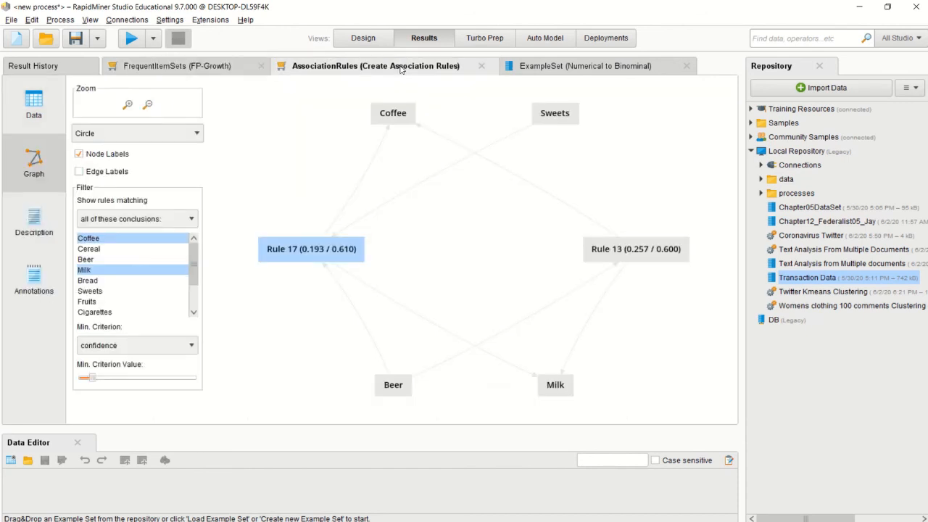